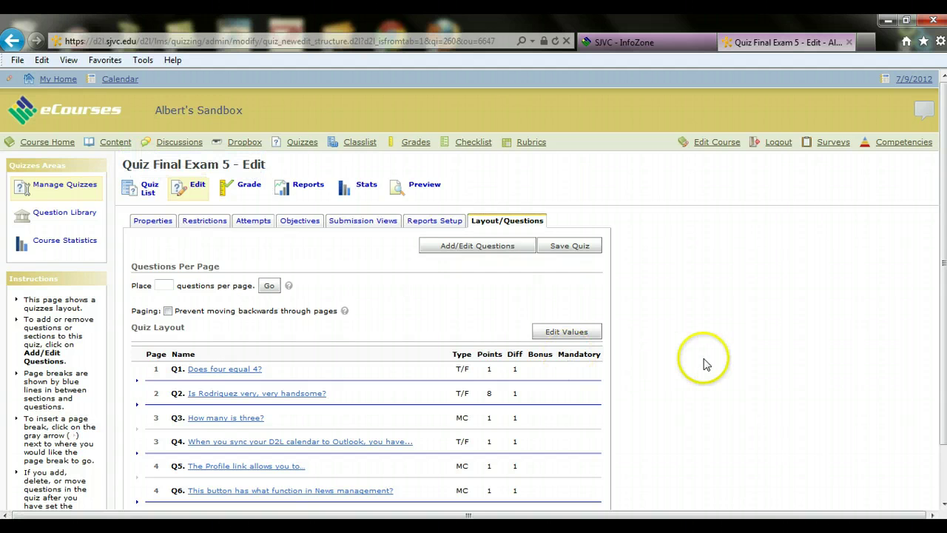
Step: Open the course's Question Library, review the questions in the Training Questions section, and return to the library's top level
{"action": "scroll", "coordinate": [703, 363], "scroll_direction": "down", "scroll_amount": 2}
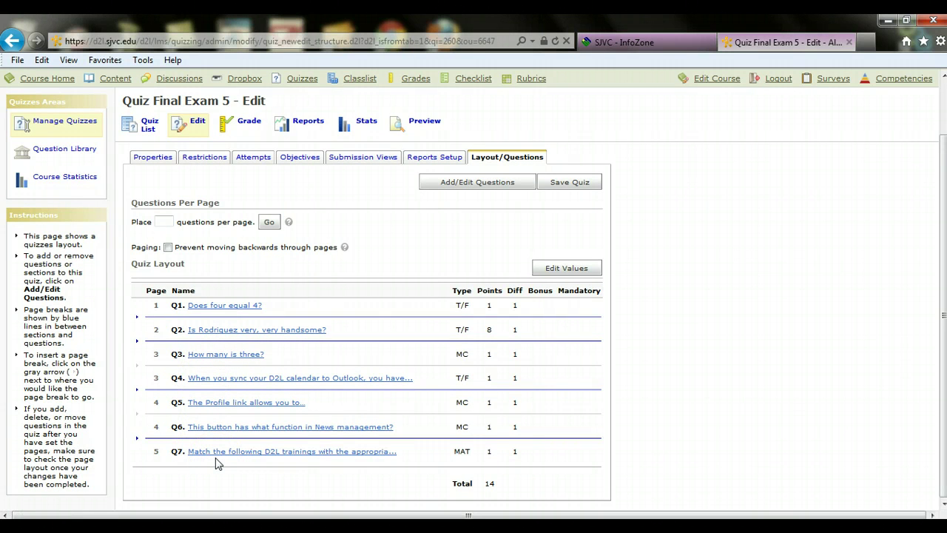
{"action": "left_click", "coordinate": [65, 148]}
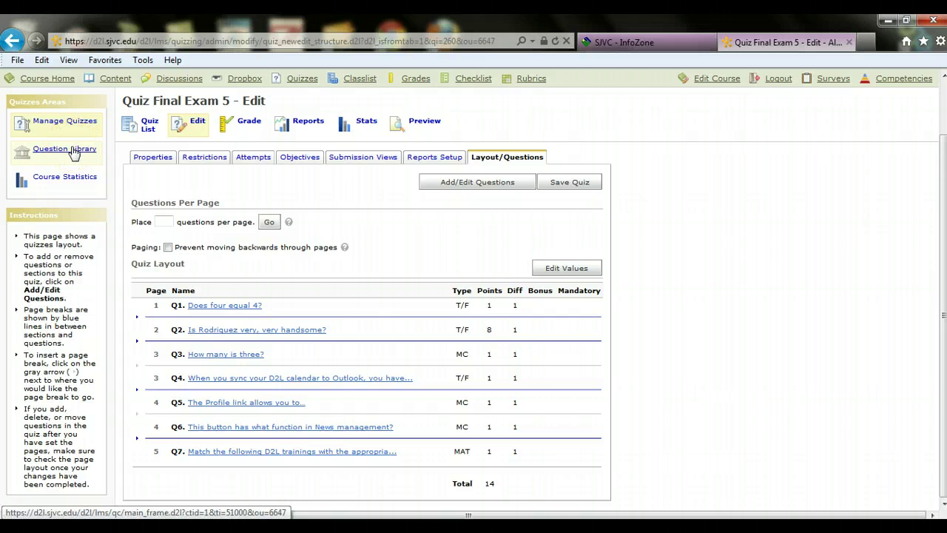
{"action": "left_click", "coordinate": [65, 149]}
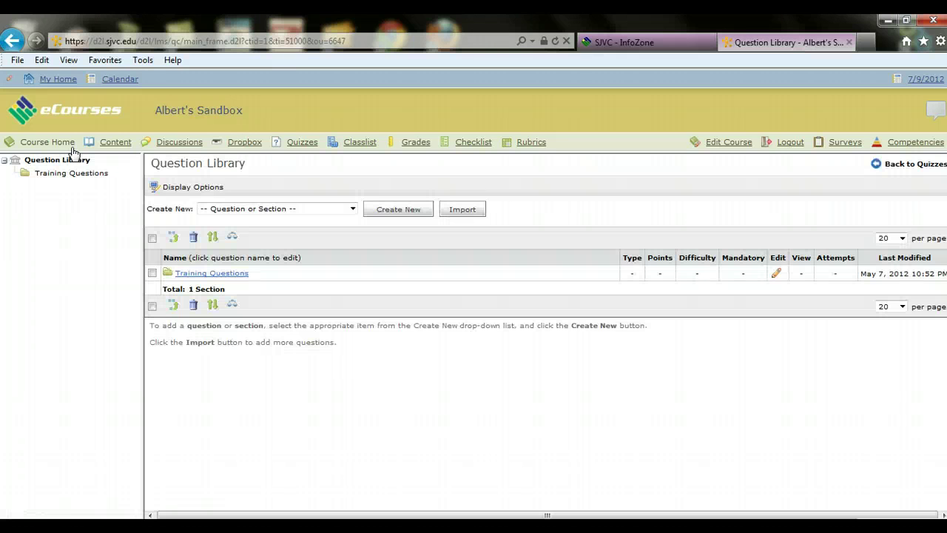
{"action": "left_click", "coordinate": [92, 178]}
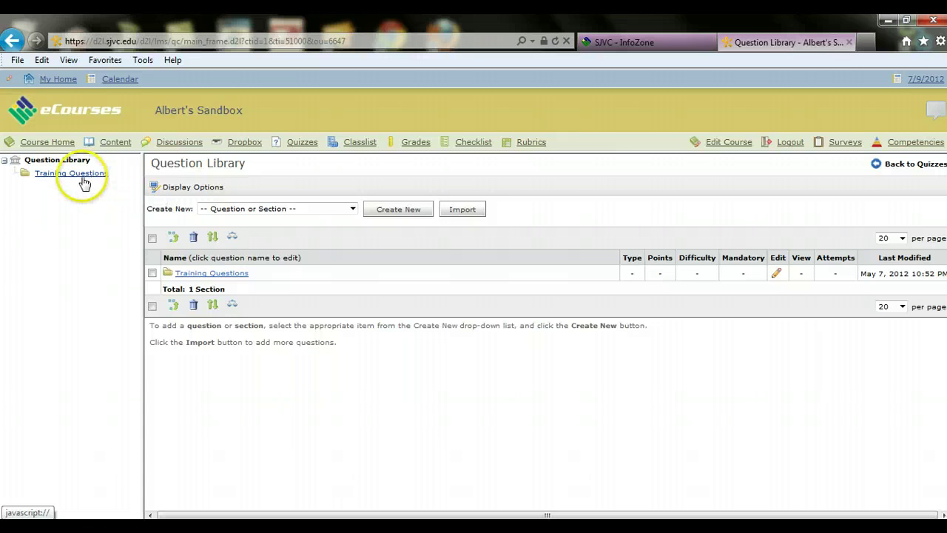
{"action": "left_click", "coordinate": [202, 274]}
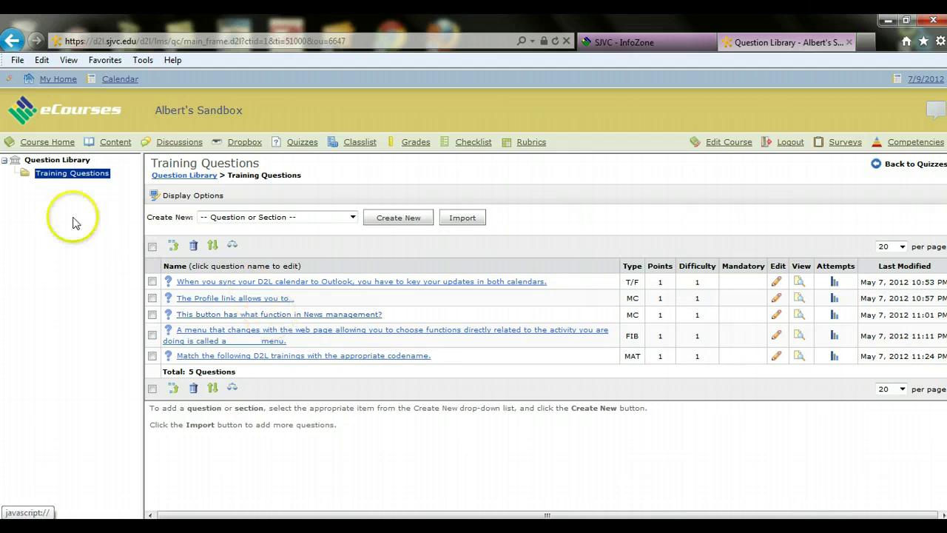
{"action": "left_click", "coordinate": [59, 160]}
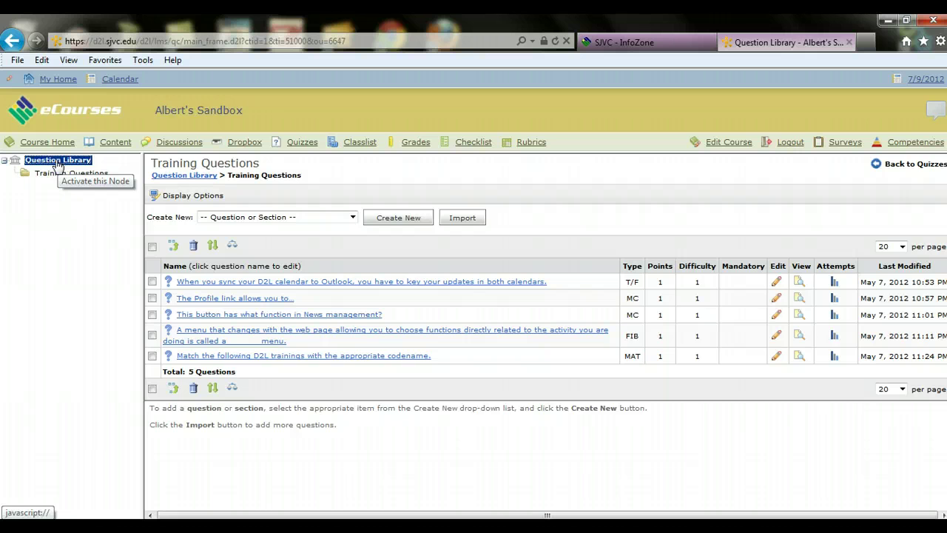
{"action": "left_click", "coordinate": [56, 163]}
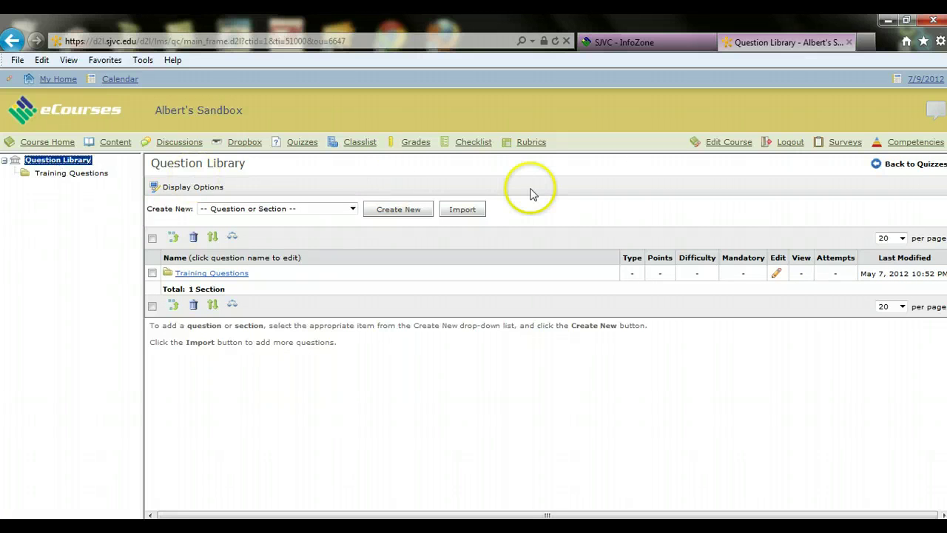
Step: Start copying components from another org unit into this course through the course administration tools, including protected resources
{"action": "left_click", "coordinate": [730, 145]}
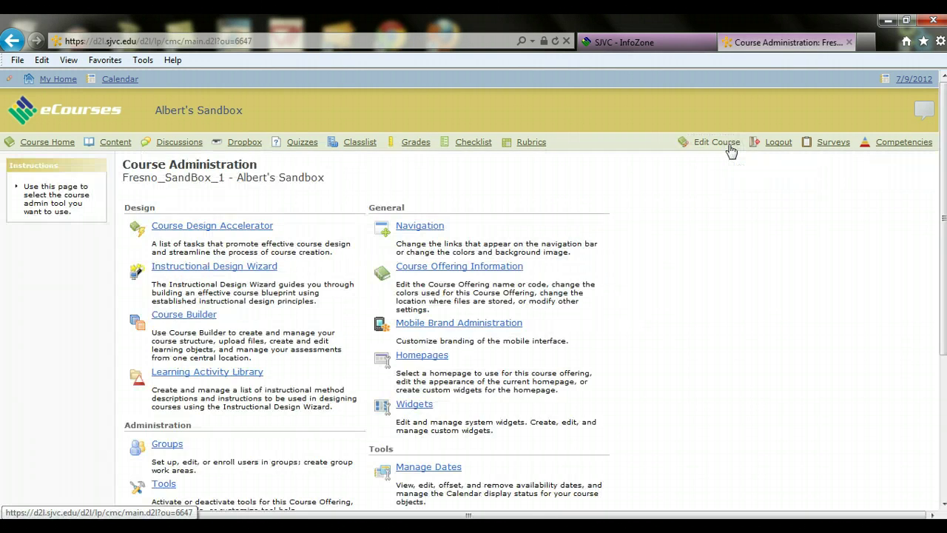
{"action": "left_click", "coordinate": [716, 147]}
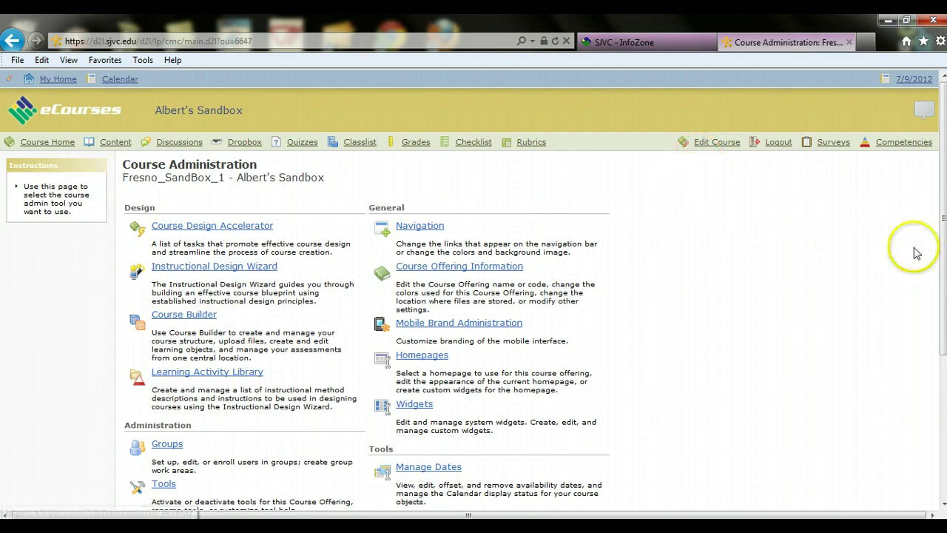
{"action": "left_click_drag", "start_coordinate": [942, 219], "coordinate": [908, 331]}
{"action": "left_click", "coordinate": [423, 328]}
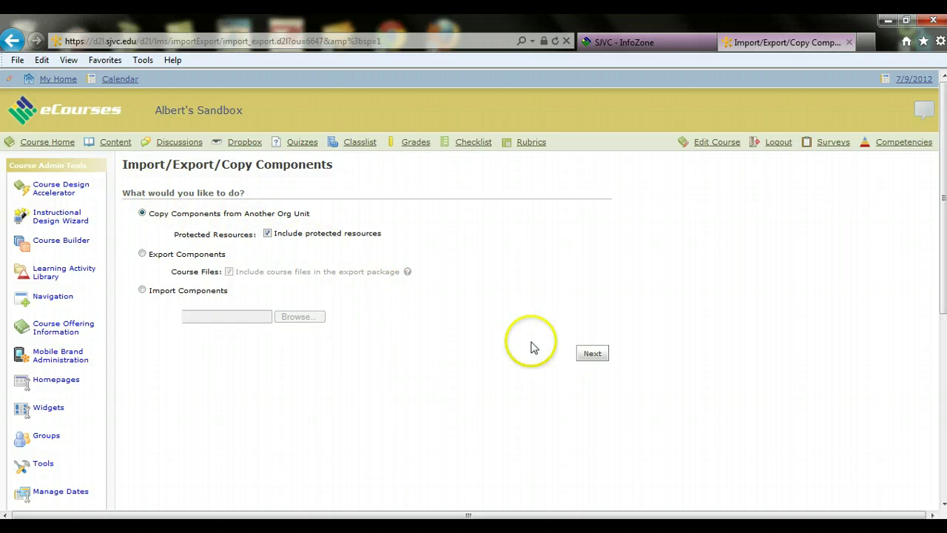
{"action": "left_click", "coordinate": [593, 355]}
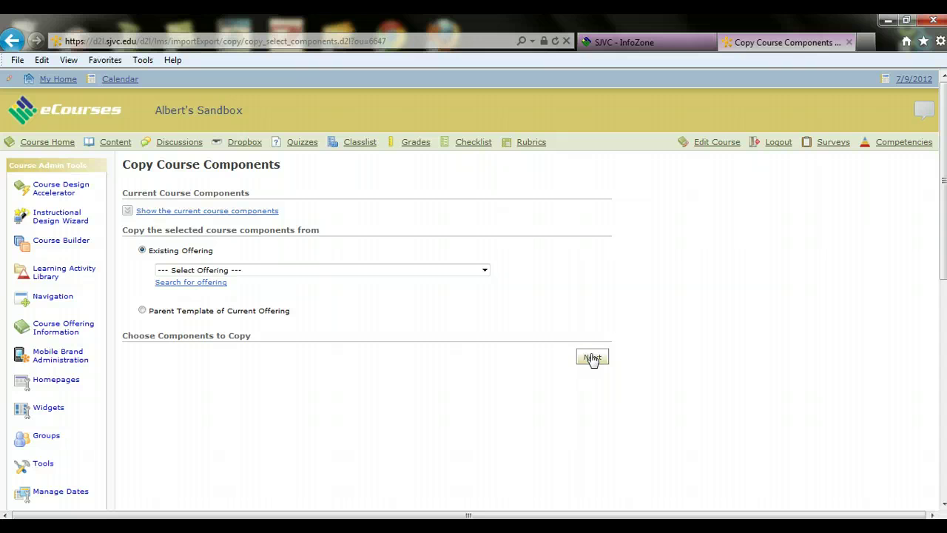
Step: Choose the existing offering Angel_Egans_9th_edition_Sandbox_120405 as the copy source and load its list of components
{"action": "left_click", "coordinate": [485, 270]}
{"action": "mouse_move", "coordinate": [483, 289]}
{"action": "left_mouse_down"}
{"action": "mouse_move", "coordinate": [494, 507]}
{"action": "mouse_move", "coordinate": [482, 296]}
{"action": "left_mouse_up"}
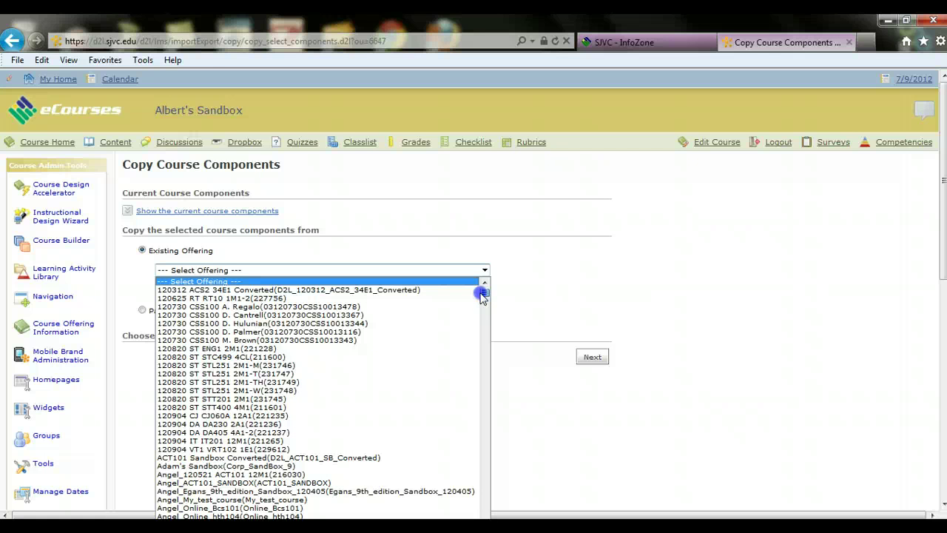
{"action": "left_click_drag", "start_coordinate": [482, 296], "coordinate": [485, 304]}
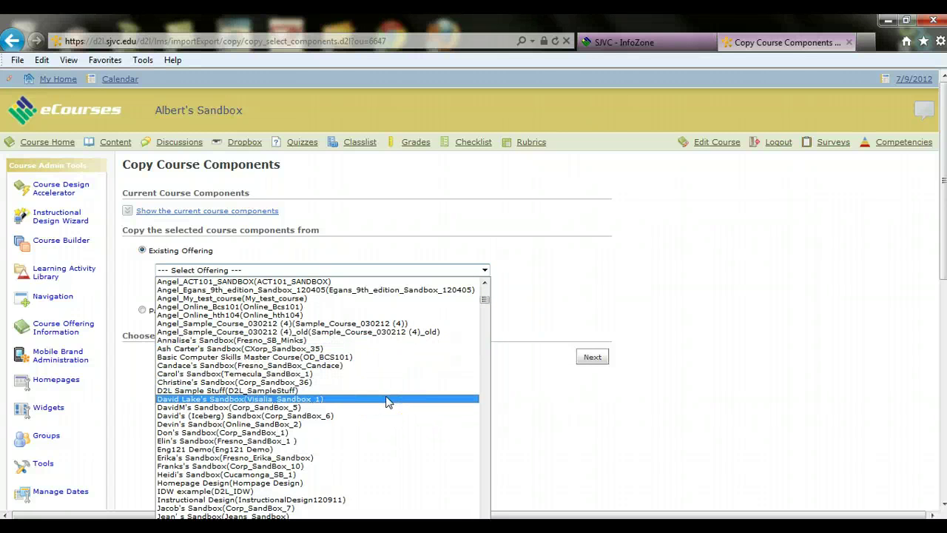
{"action": "scroll", "coordinate": [388, 402], "scroll_direction": "up", "scroll_amount": 4}
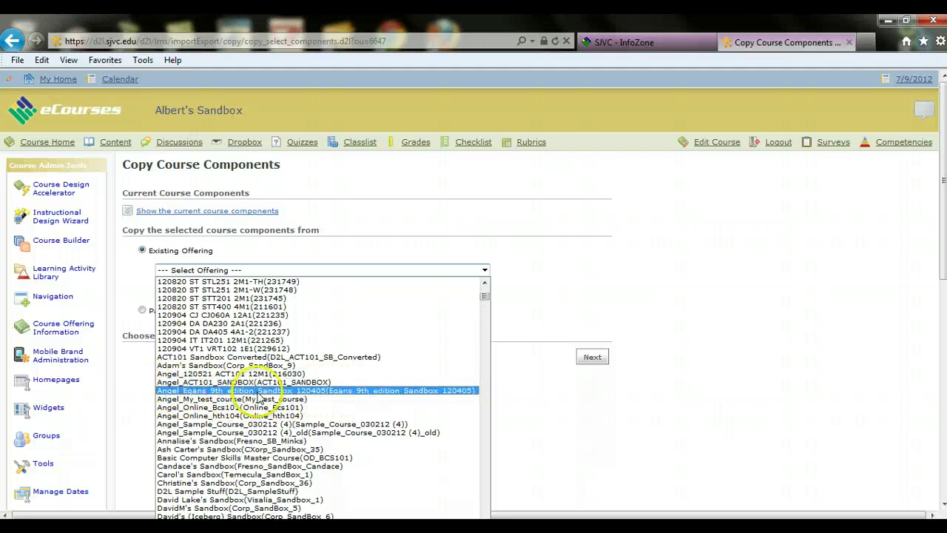
{"action": "left_click", "coordinate": [354, 392]}
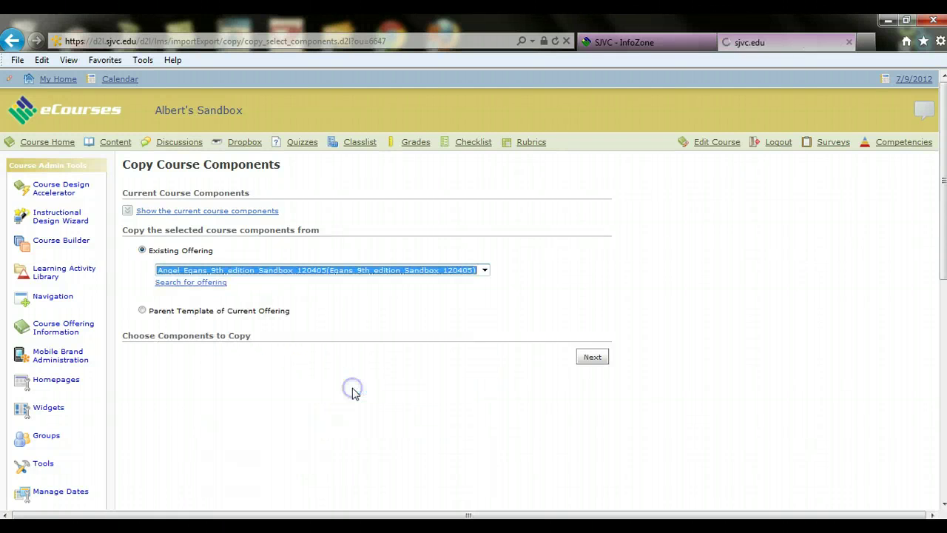
{"action": "left_click", "coordinate": [598, 362]}
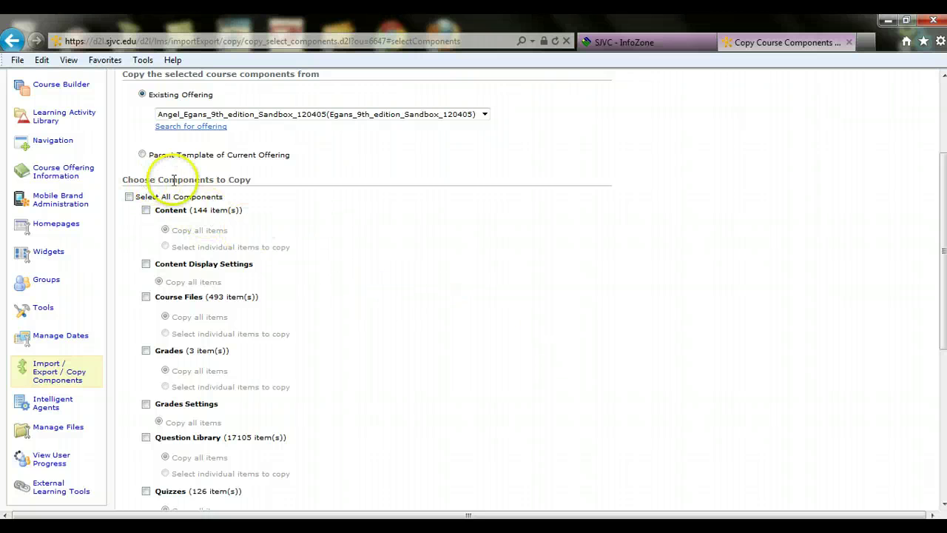
Step: Include only the Question Library in the copy, with individual items to be selected, and proceed to the item selection
{"action": "scroll", "coordinate": [201, 297], "scroll_direction": "down", "scroll_amount": 1}
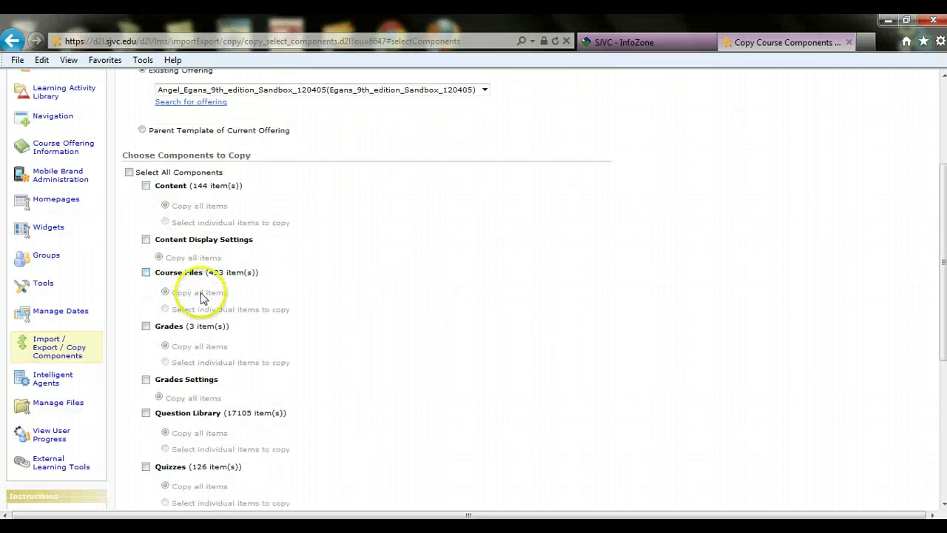
{"action": "scroll", "coordinate": [201, 298], "scroll_direction": "down", "scroll_amount": 3}
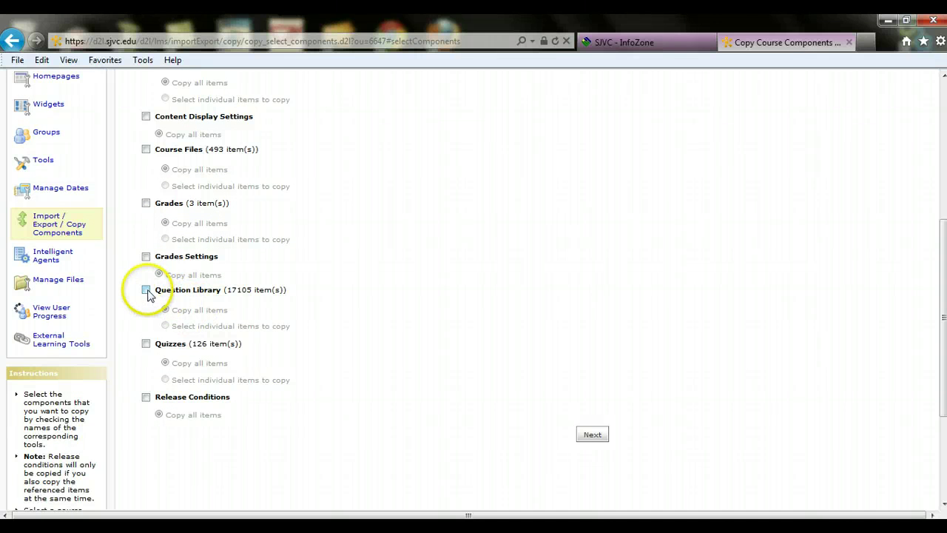
{"action": "left_click", "coordinate": [146, 290]}
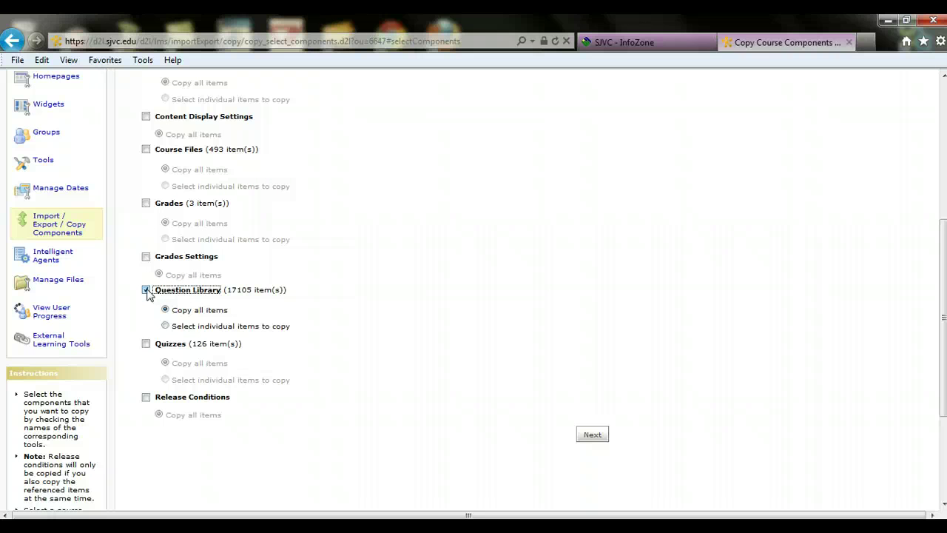
{"action": "left_click", "coordinate": [166, 326]}
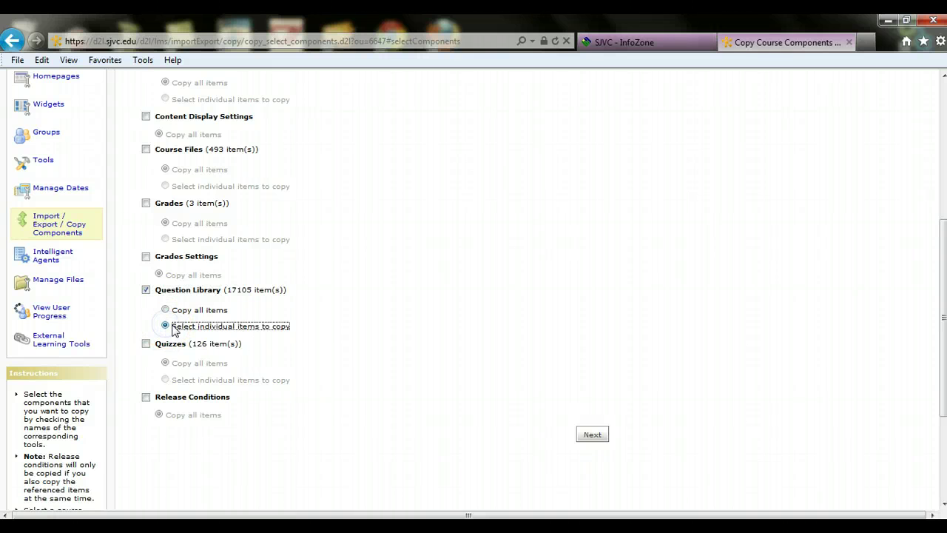
{"action": "left_click", "coordinate": [593, 435]}
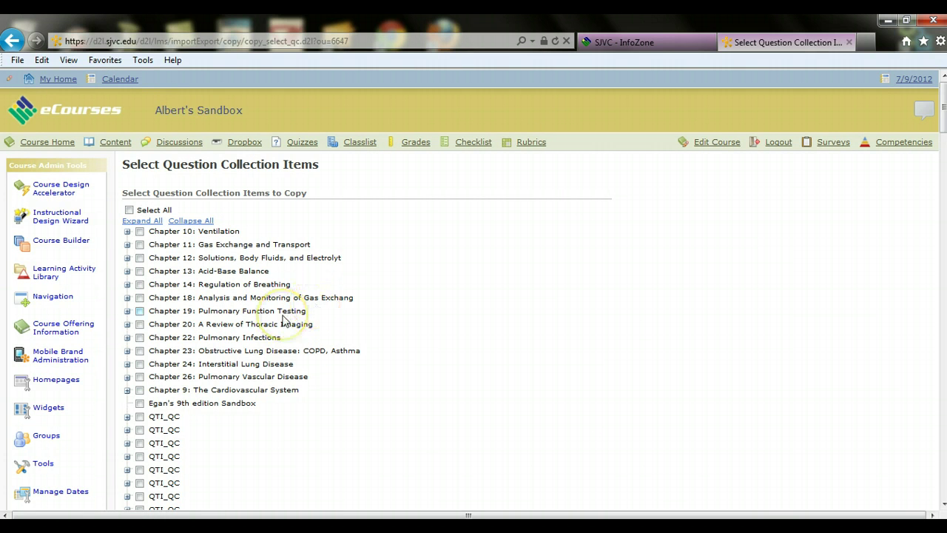
{"action": "left_click", "coordinate": [140, 231]}
{"action": "left_click", "coordinate": [140, 244]}
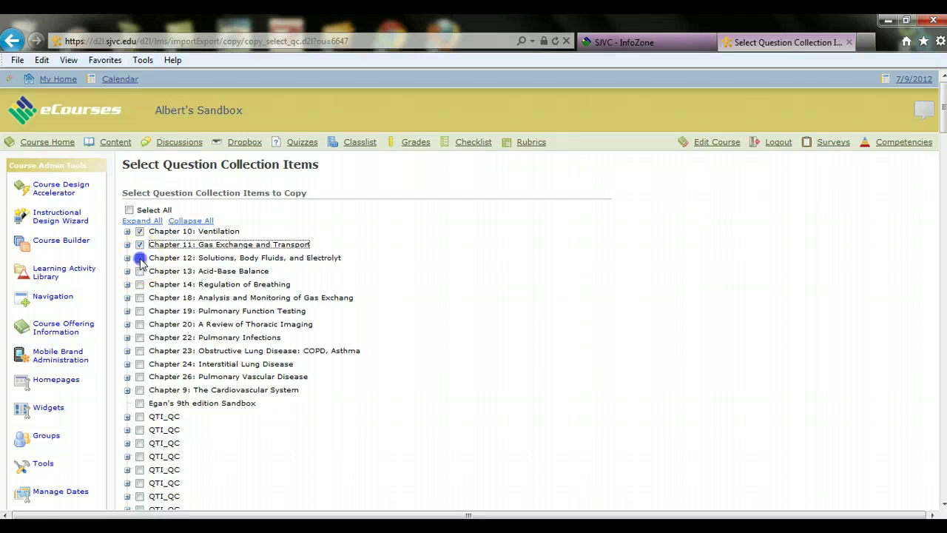
{"action": "left_click", "coordinate": [140, 258]}
{"action": "left_click", "coordinate": [140, 271]}
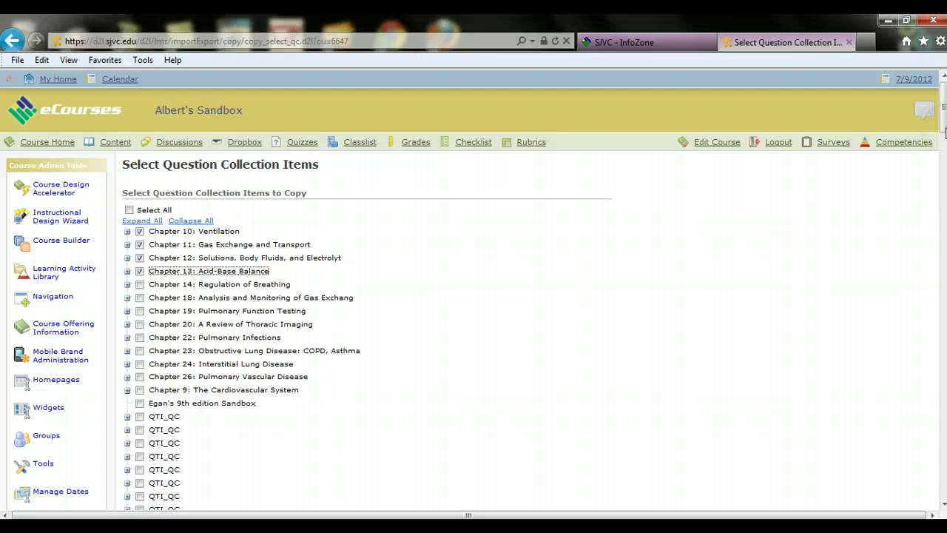
{"action": "scroll", "coordinate": [191, 441], "scroll_direction": "down", "scroll_amount": 3}
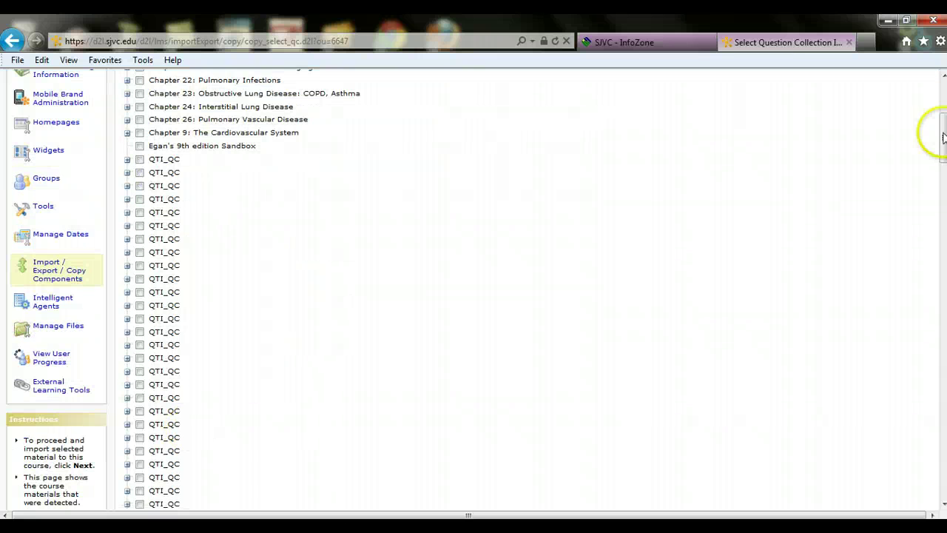
{"action": "left_click_drag", "start_coordinate": [943, 137], "coordinate": [943, 111]}
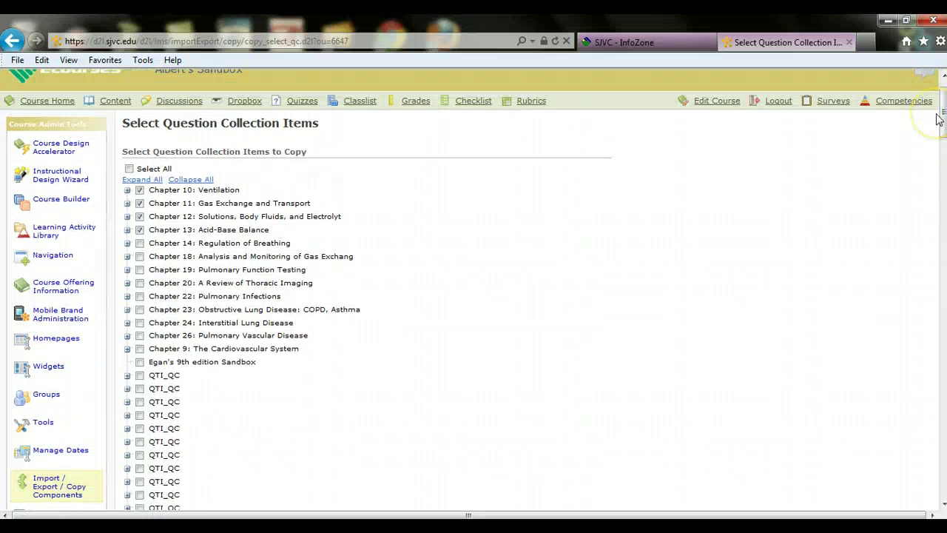
{"action": "left_click", "coordinate": [140, 202]}
{"action": "left_click", "coordinate": [140, 229]}
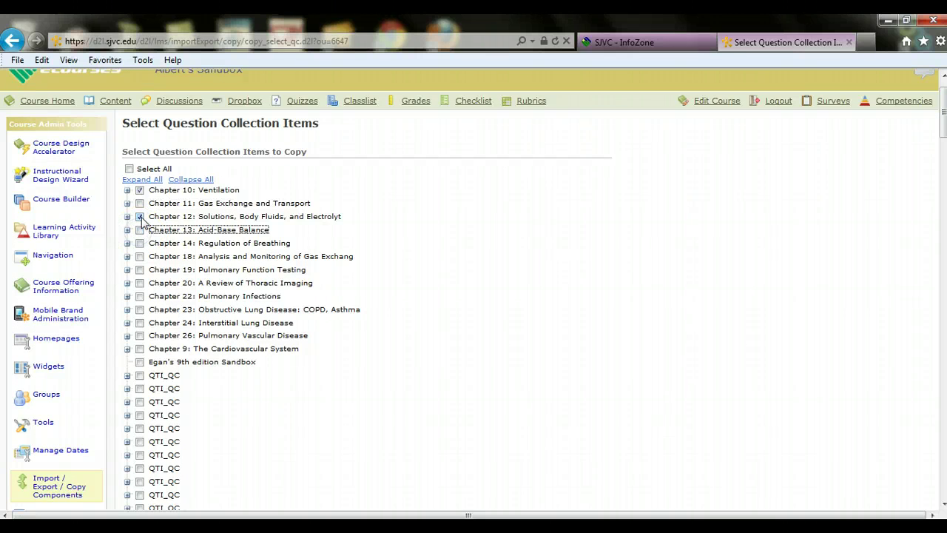
{"action": "left_click", "coordinate": [139, 216]}
{"action": "left_click", "coordinate": [139, 189]}
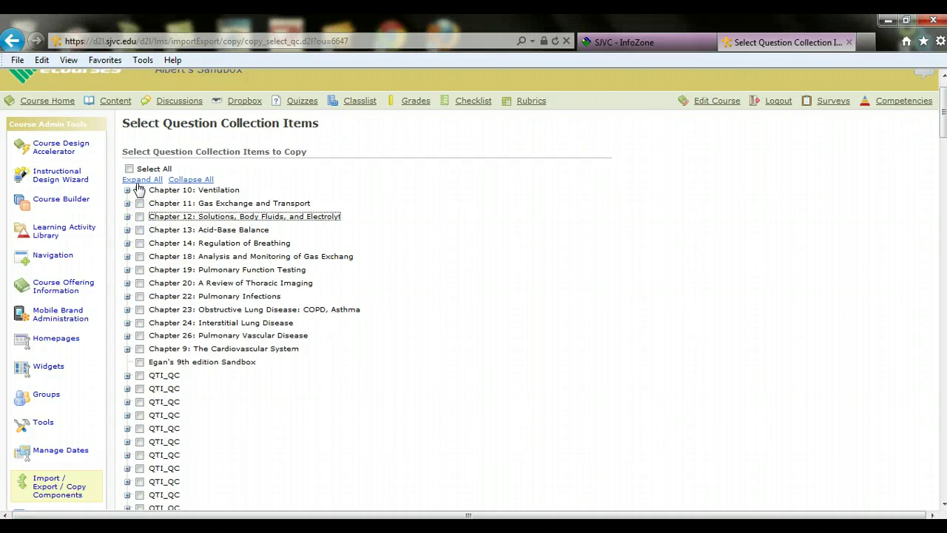
{"action": "left_click", "coordinate": [139, 189]}
{"action": "left_click", "coordinate": [139, 189]}
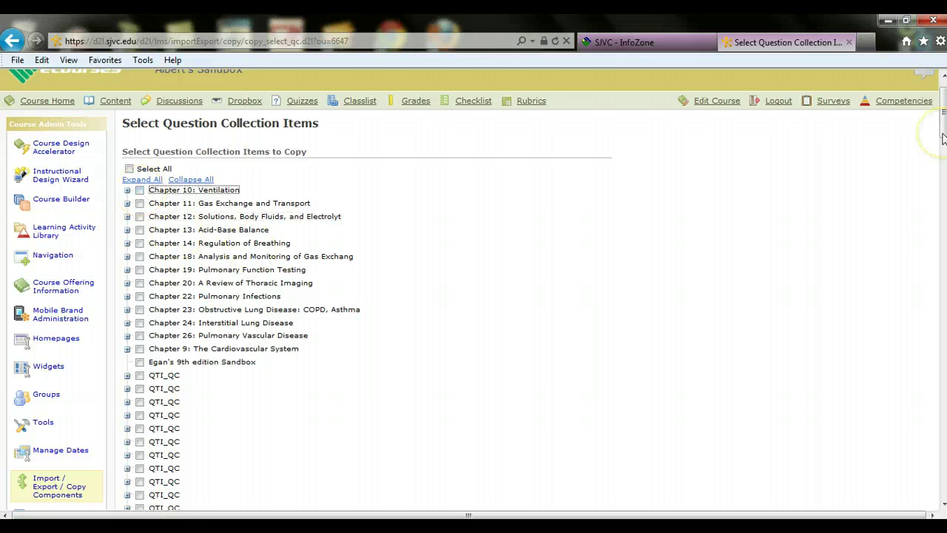
Step: Select Test Bank Chapter 09 with all its questions for copying, and submit the selection
{"action": "left_click_drag", "start_coordinate": [943, 139], "coordinate": [943, 431]}
{"action": "scroll", "coordinate": [474, 289], "scroll_direction": "down", "scroll_amount": 1}
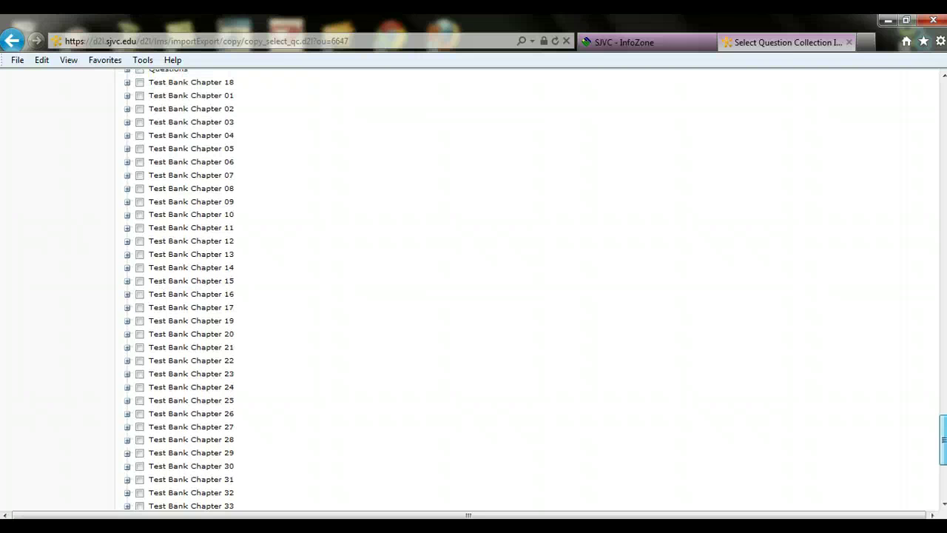
{"action": "left_click", "coordinate": [127, 202]}
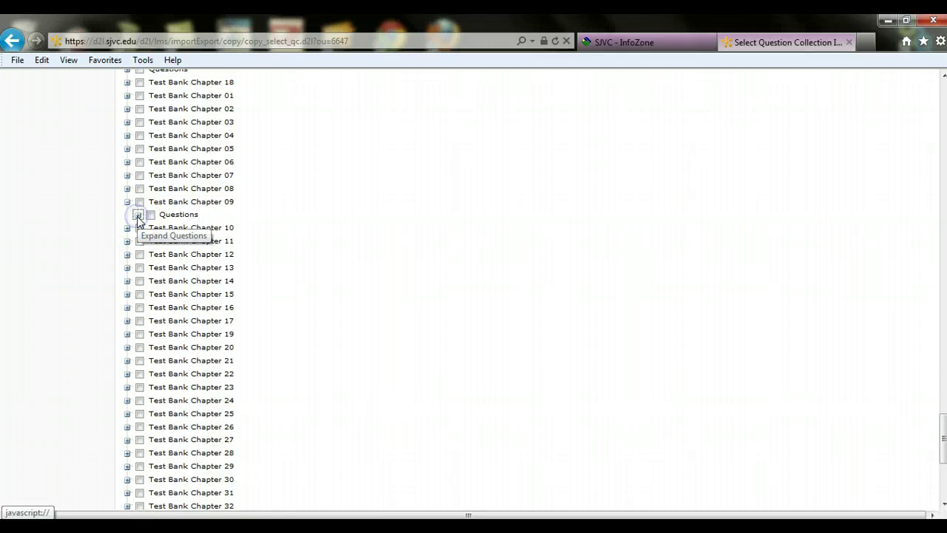
{"action": "left_click", "coordinate": [137, 215]}
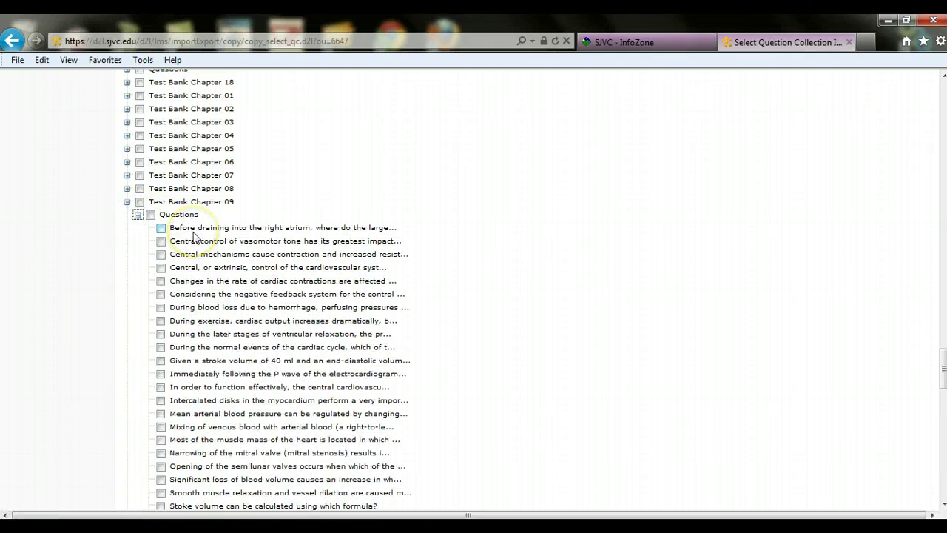
{"action": "left_click", "coordinate": [139, 202]}
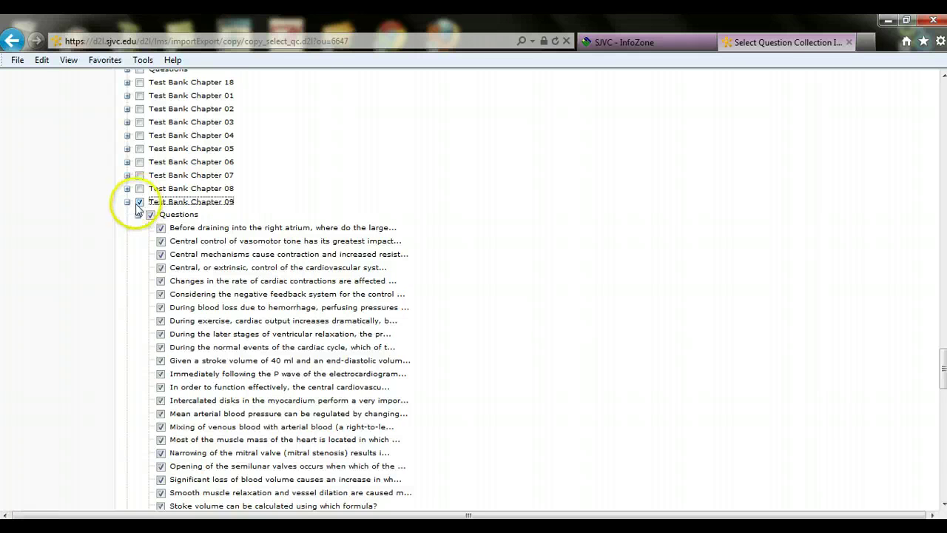
{"action": "left_click", "coordinate": [127, 202]}
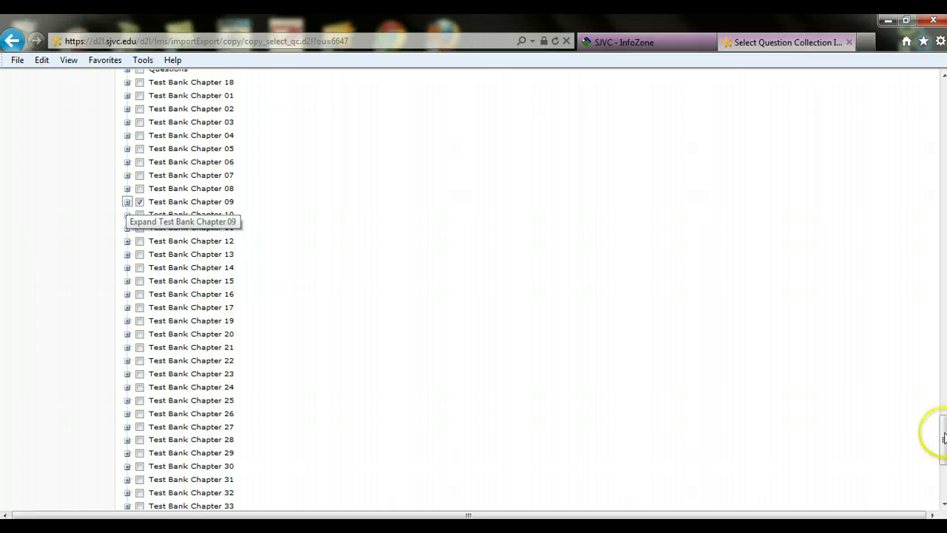
{"action": "left_click_drag", "start_coordinate": [943, 437], "coordinate": [943, 469]}
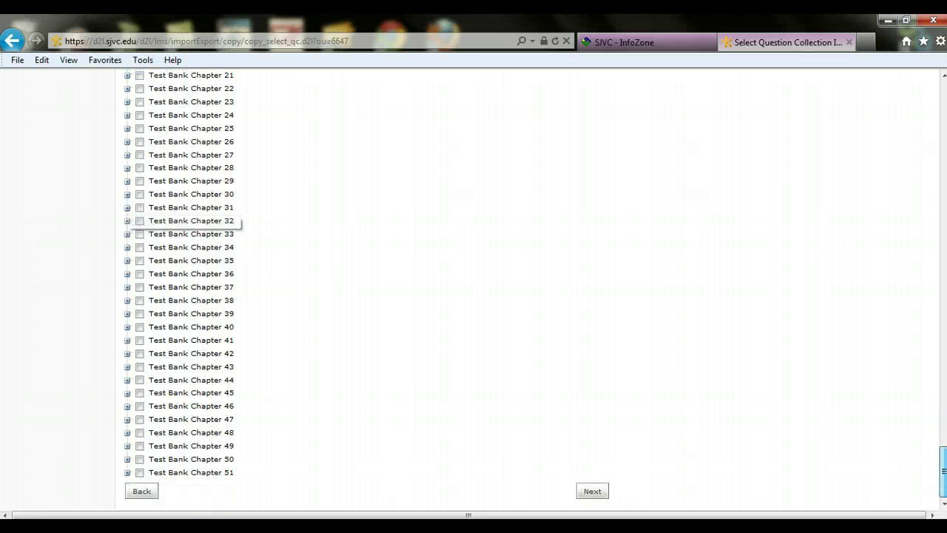
{"action": "left_click", "coordinate": [592, 490]}
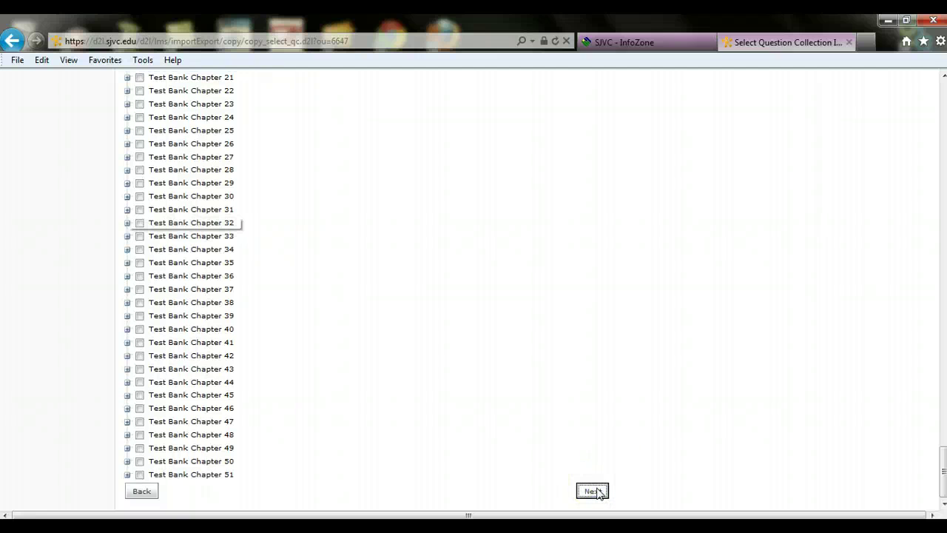
Step: Confirm the Question Library components chosen for copying and run the copy into the sandbox course
{"action": "left_click", "coordinate": [612, 469]}
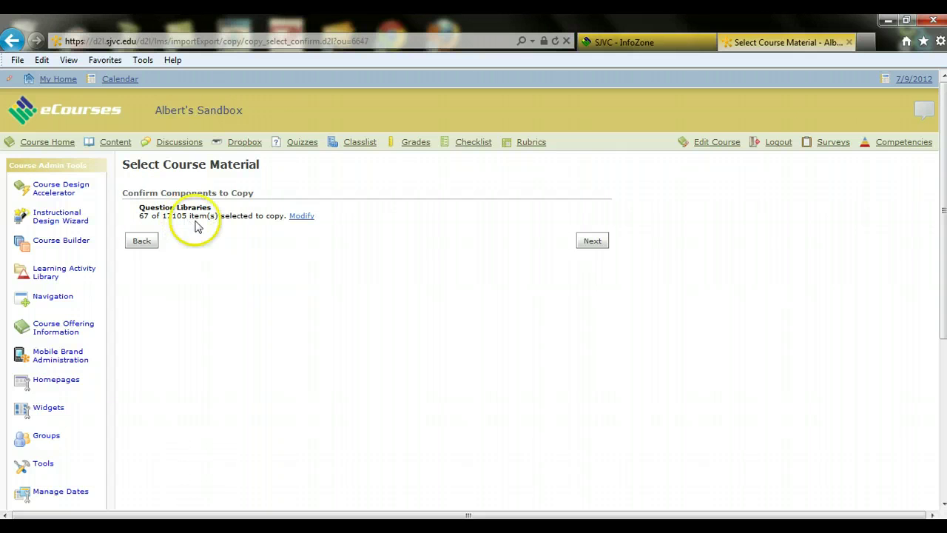
{"action": "left_click", "coordinate": [591, 242]}
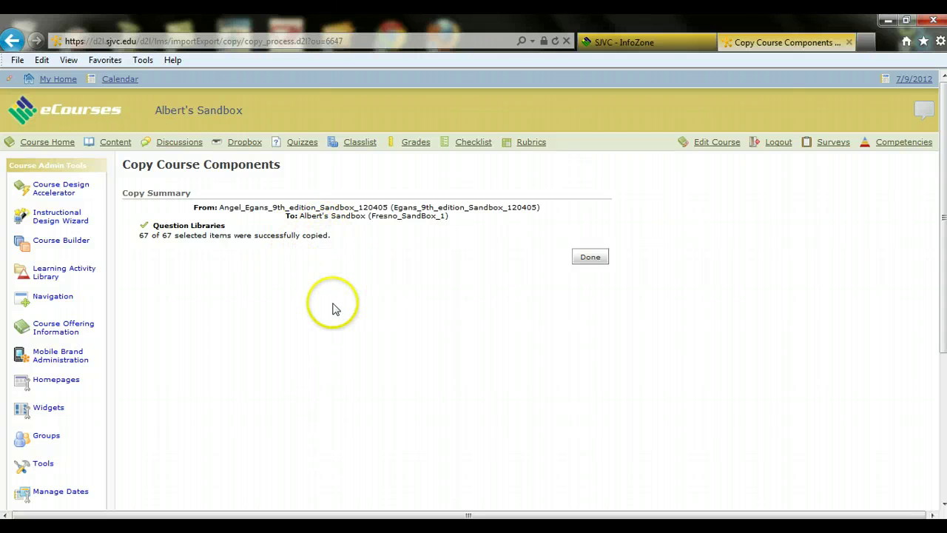
Step: Open the sandbox course's Question Library and review the copied questions inside the Test Bank Chapter 09 section
{"action": "left_click", "coordinate": [301, 146]}
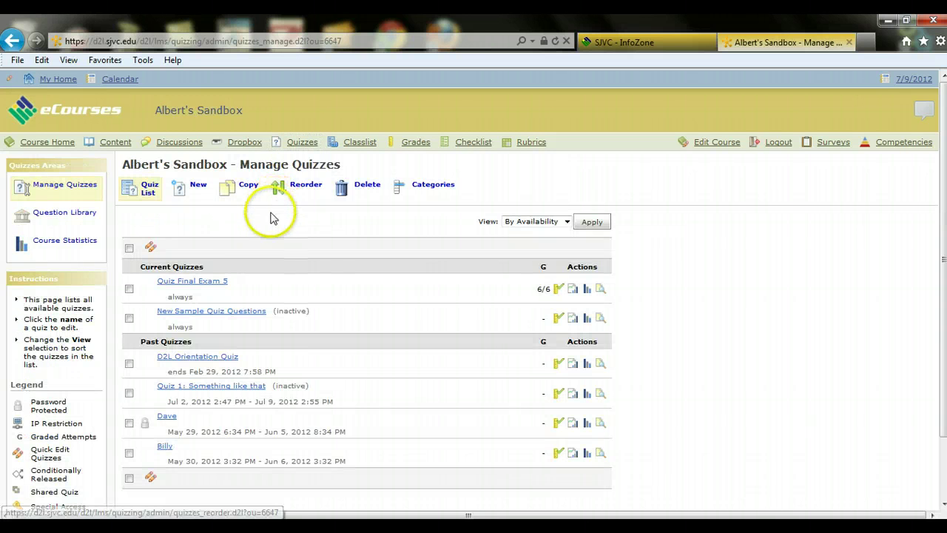
{"action": "left_click", "coordinate": [53, 216]}
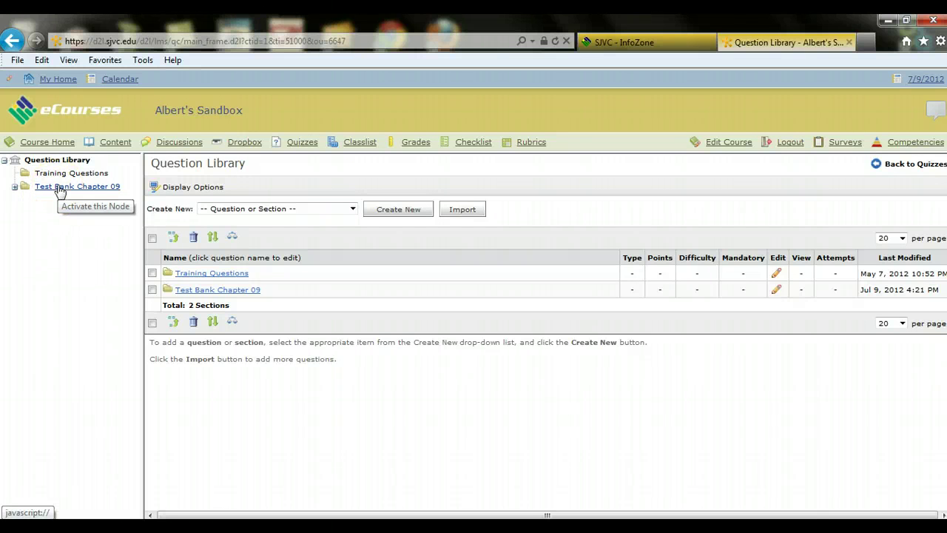
{"action": "left_click", "coordinate": [59, 188]}
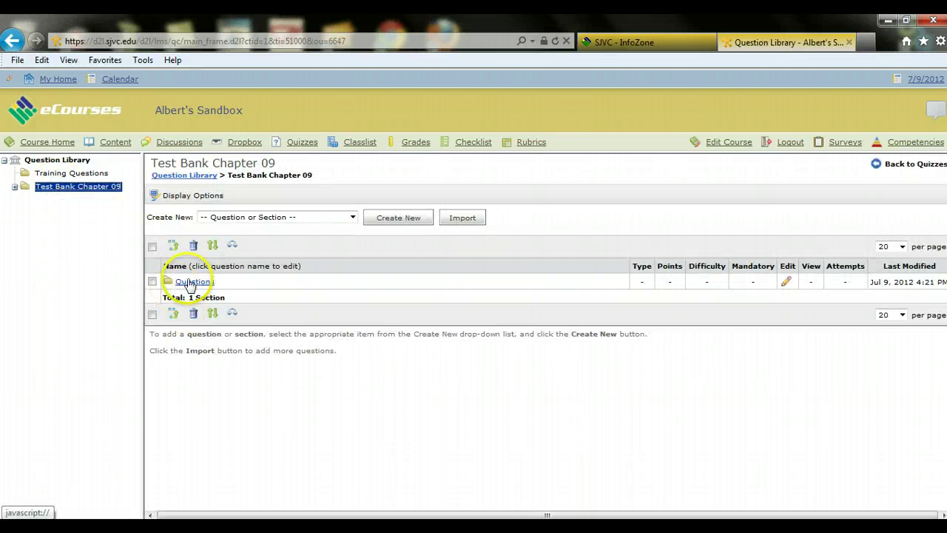
{"action": "left_click", "coordinate": [189, 283]}
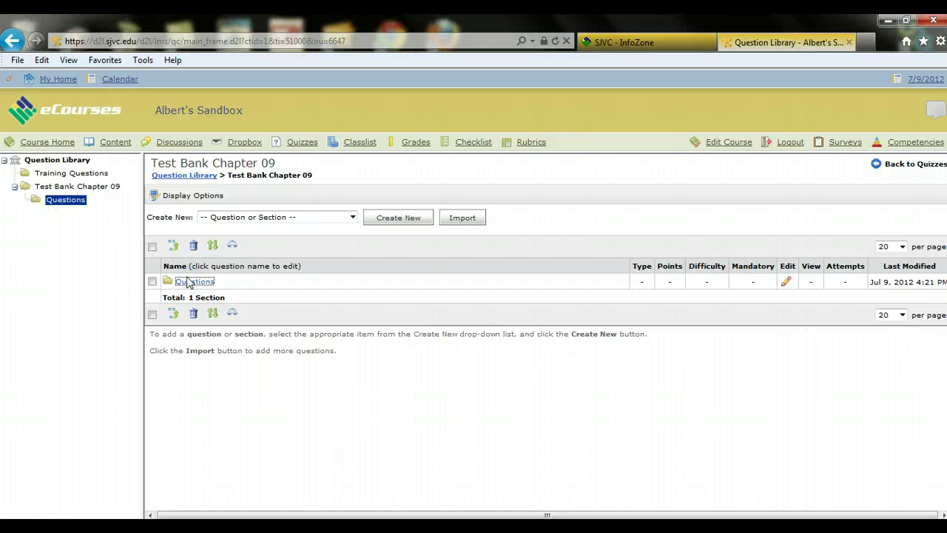
{"action": "left_click", "coordinate": [199, 283]}
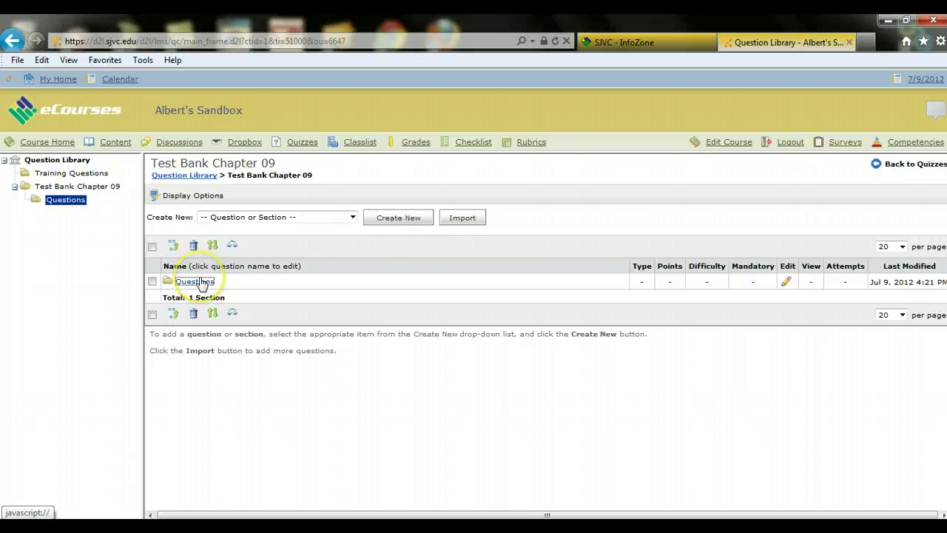
{"action": "left_click", "coordinate": [198, 280]}
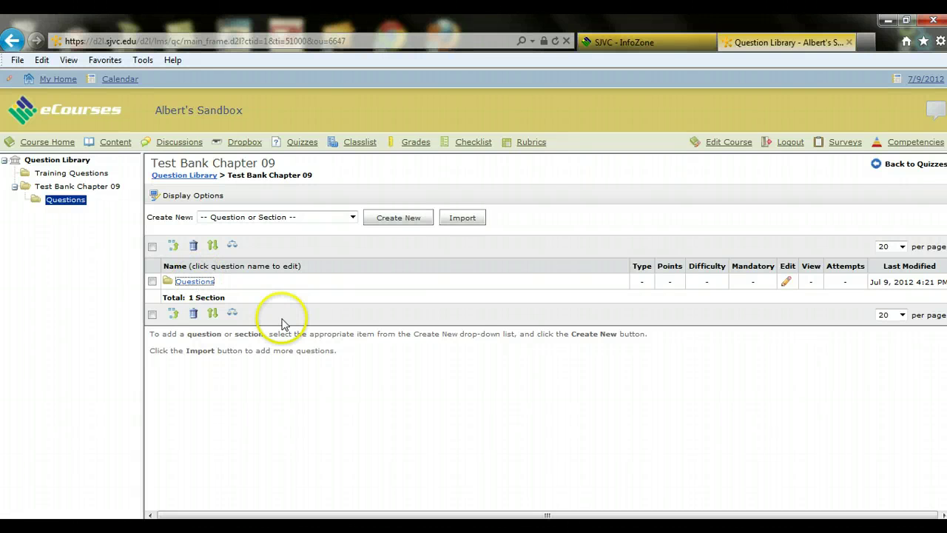
{"action": "left_click", "coordinate": [201, 283]}
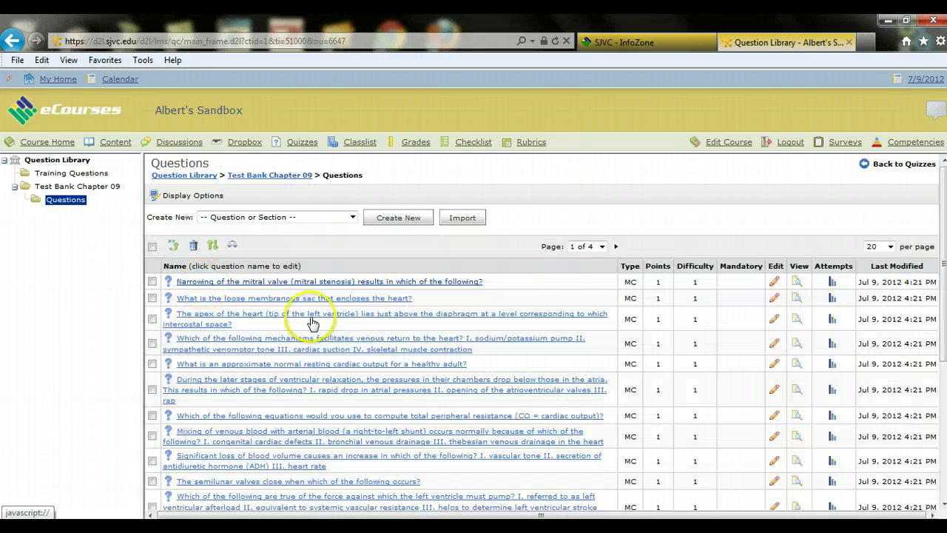
{"action": "scroll", "coordinate": [414, 380], "scroll_direction": "down", "scroll_amount": 3}
{"action": "scroll", "coordinate": [470, 377], "scroll_direction": "down", "scroll_amount": 2}
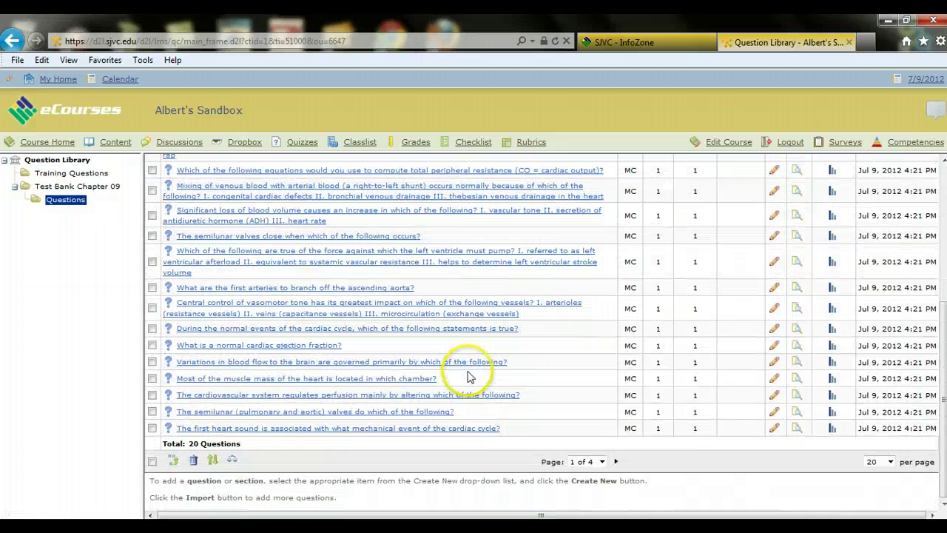
{"action": "scroll", "coordinate": [466, 374], "scroll_direction": "up", "scroll_amount": 5}
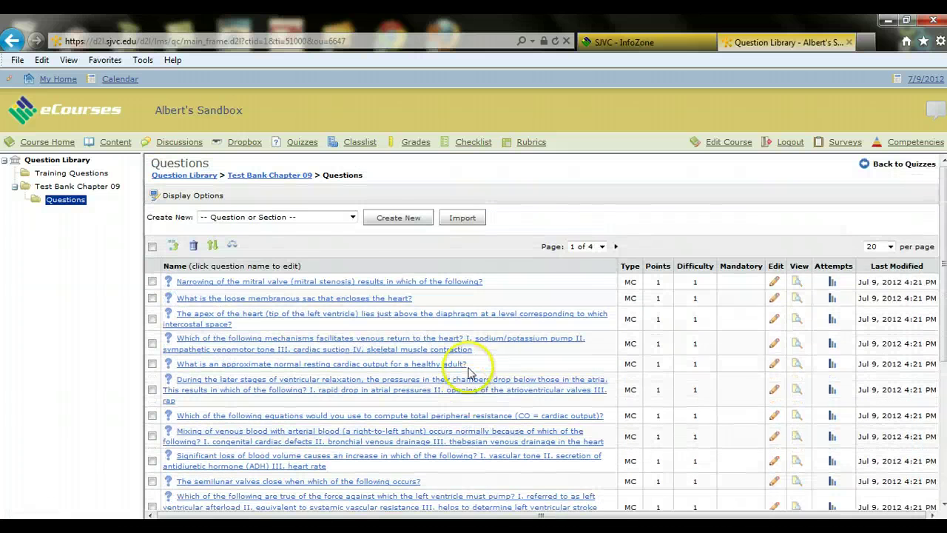
Step: Open Quiz Final Exam 5 from the course's quizzes and go to adding and editing its questions
{"action": "left_click", "coordinate": [297, 144]}
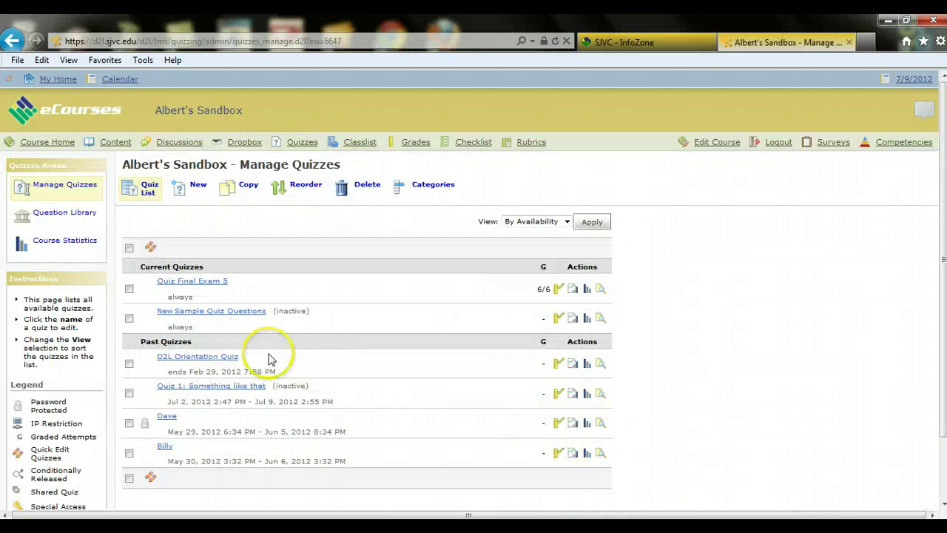
{"action": "left_click", "coordinate": [207, 284]}
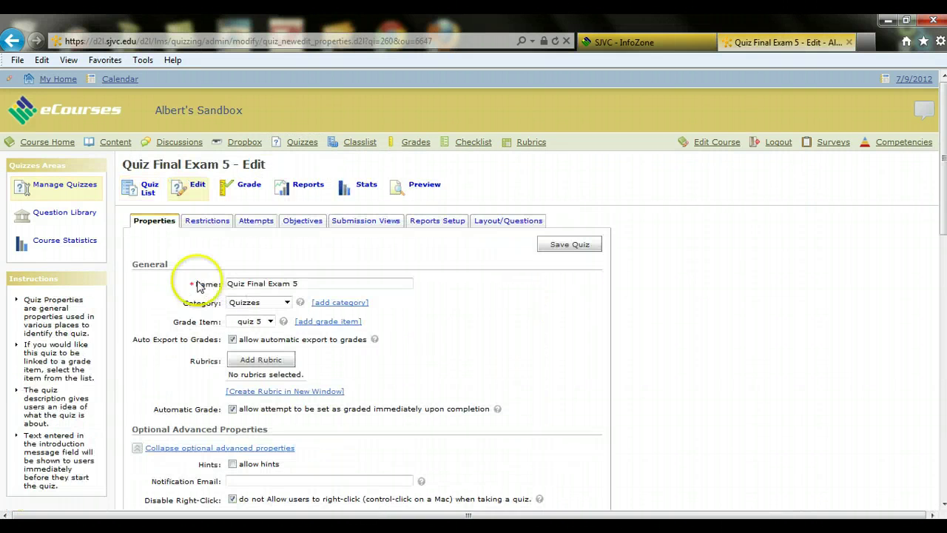
{"action": "left_click", "coordinate": [506, 222]}
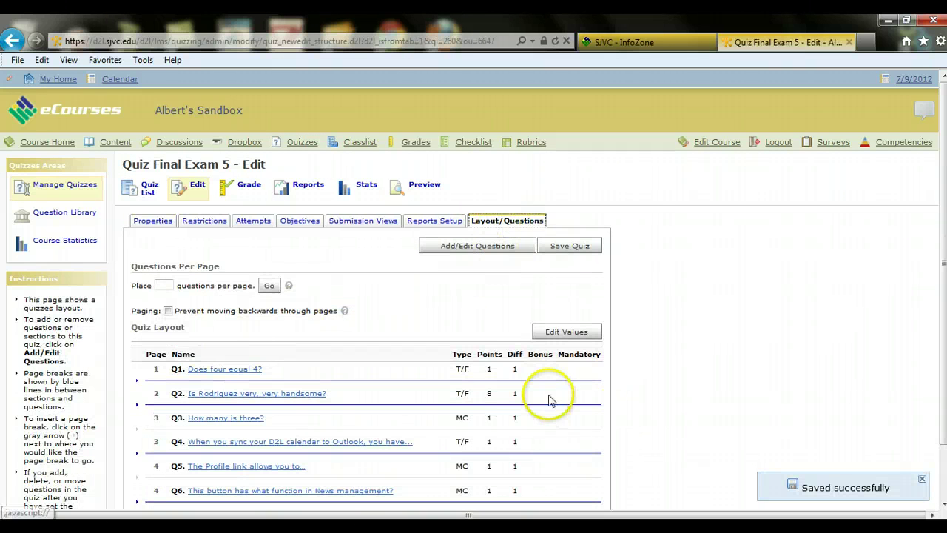
{"action": "left_click", "coordinate": [488, 247]}
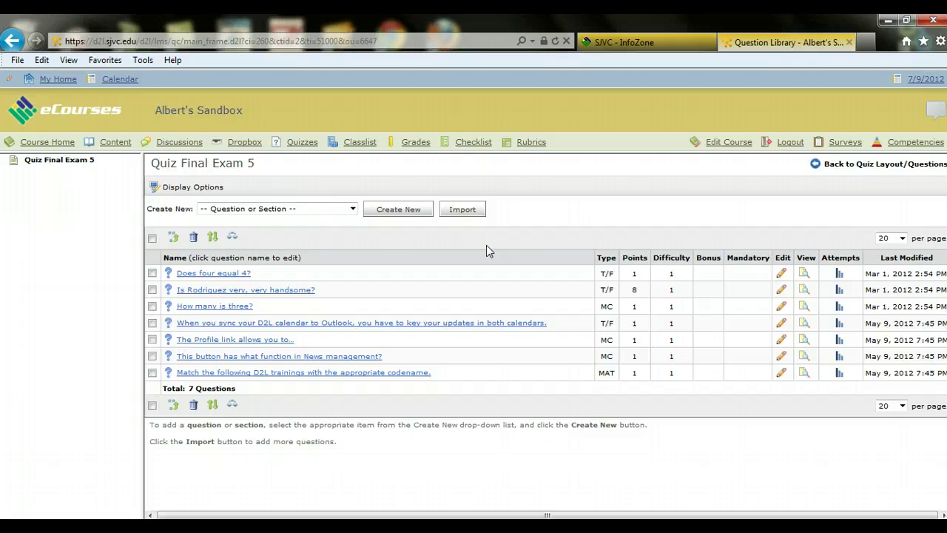
Step: Start importing questions into the quiz from an existing collection, with Question Library as source collection and Test Bank Chapter 09 as source section
{"action": "left_click", "coordinate": [464, 216]}
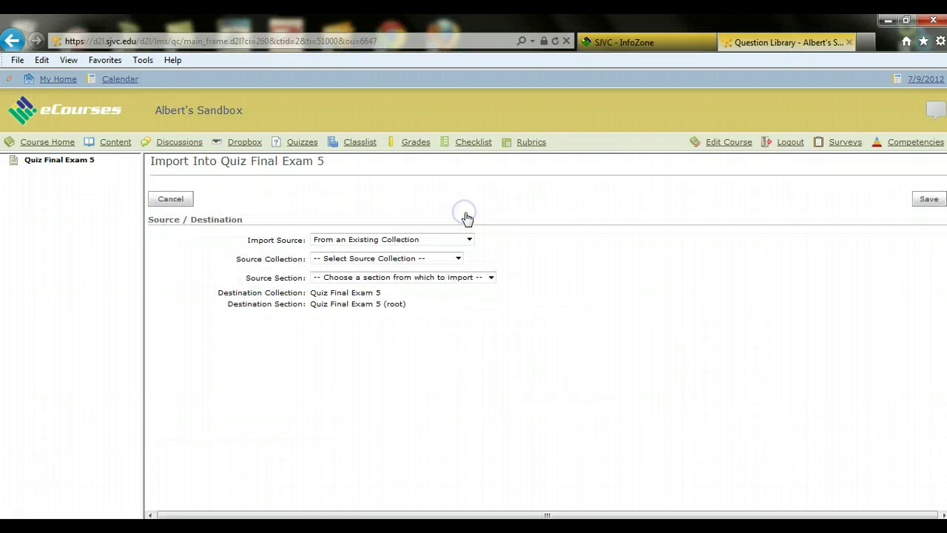
{"action": "left_click", "coordinate": [457, 260]}
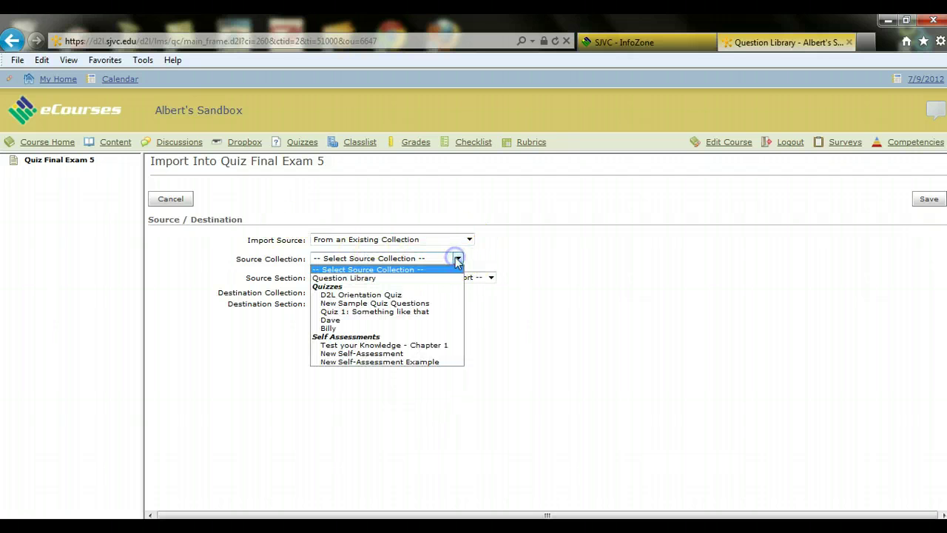
{"action": "left_click", "coordinate": [422, 279]}
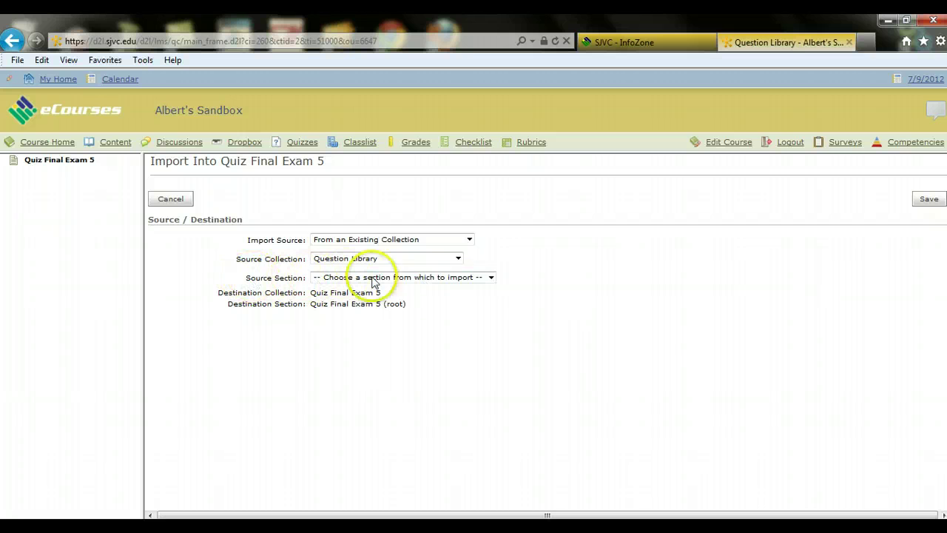
{"action": "left_click", "coordinate": [490, 278]}
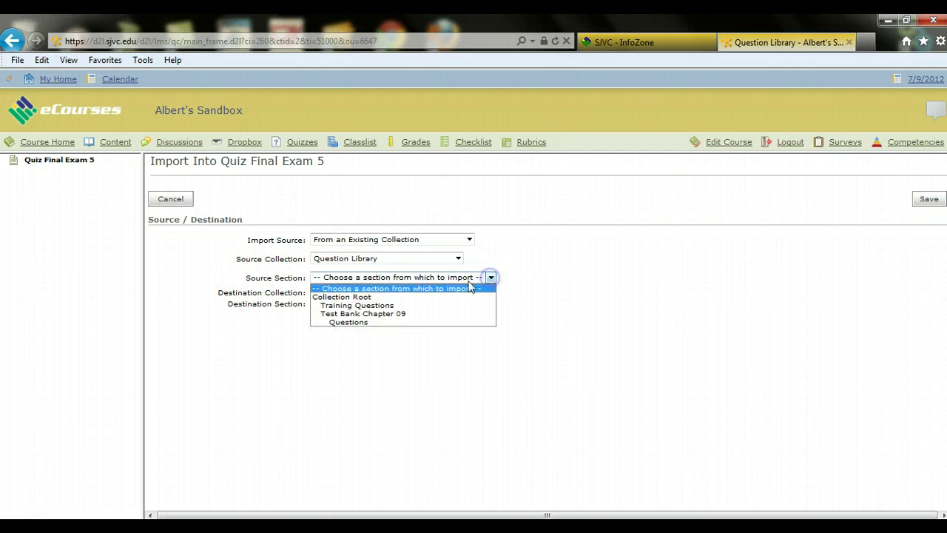
{"action": "left_click", "coordinate": [346, 315]}
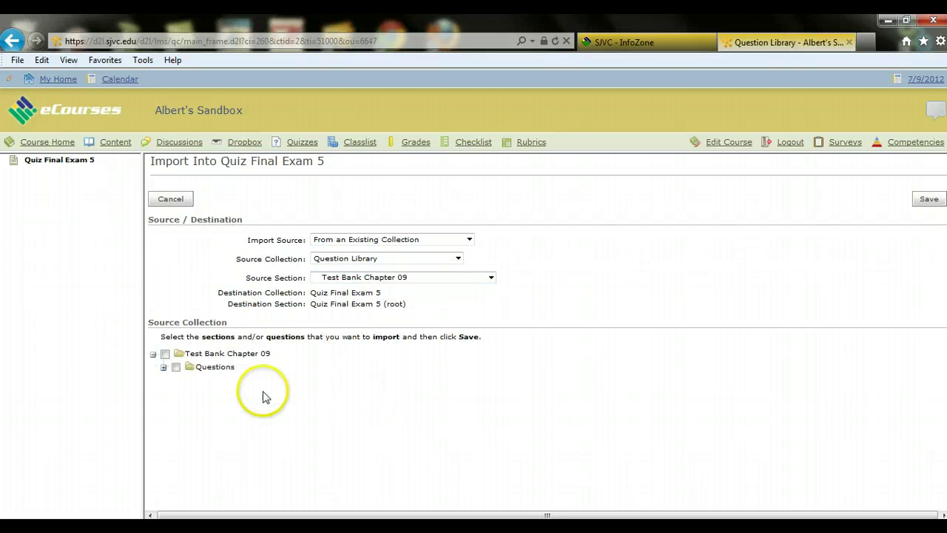
Step: Select the questions on mitral stenosis, equations to use, cardiac ejection fraction, semilunar (pulmonary and aortic) valves and first heart sound, and save the import
{"action": "left_click", "coordinate": [164, 367]}
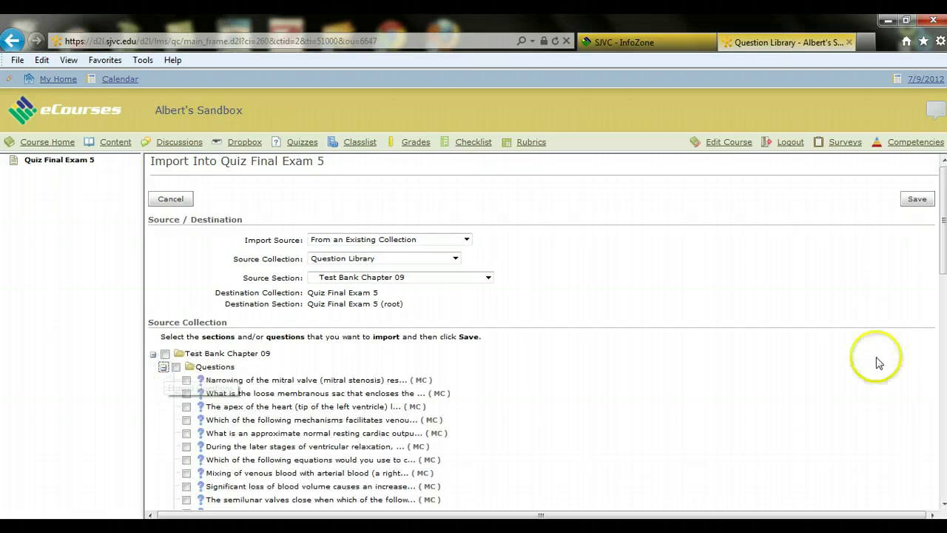
{"action": "left_click_drag", "start_coordinate": [943, 255], "coordinate": [941, 322]}
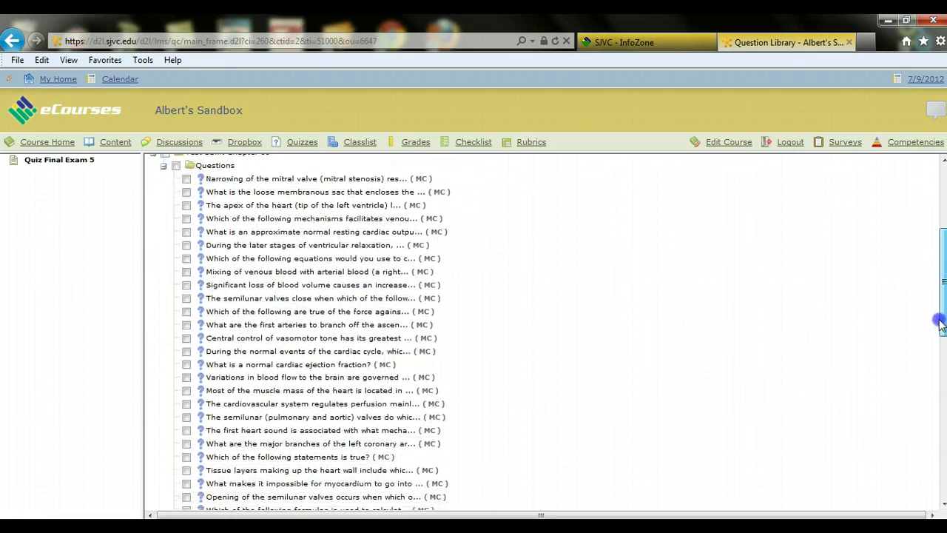
{"action": "left_click", "coordinate": [186, 179]}
{"action": "left_click", "coordinate": [186, 258]}
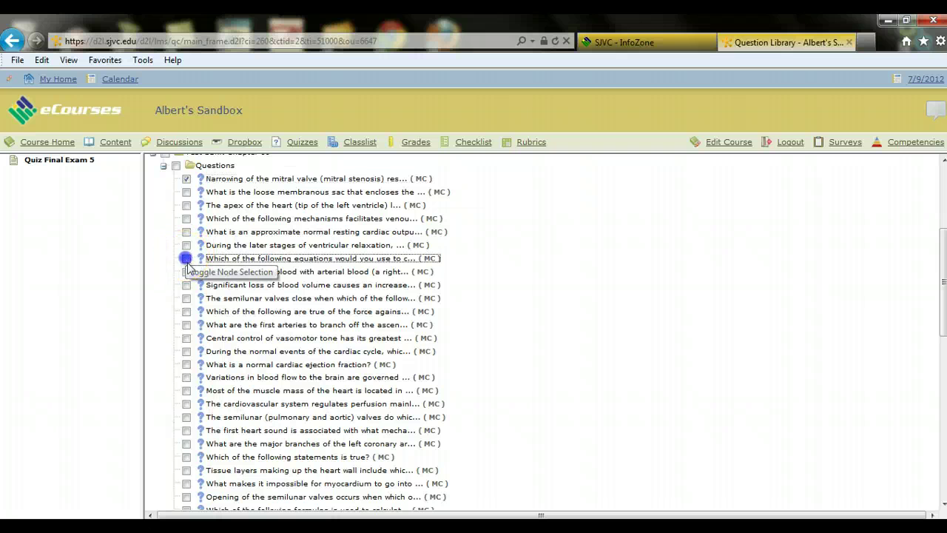
{"action": "left_click", "coordinate": [187, 364]}
{"action": "left_click", "coordinate": [187, 429]}
{"action": "left_click", "coordinate": [187, 416]}
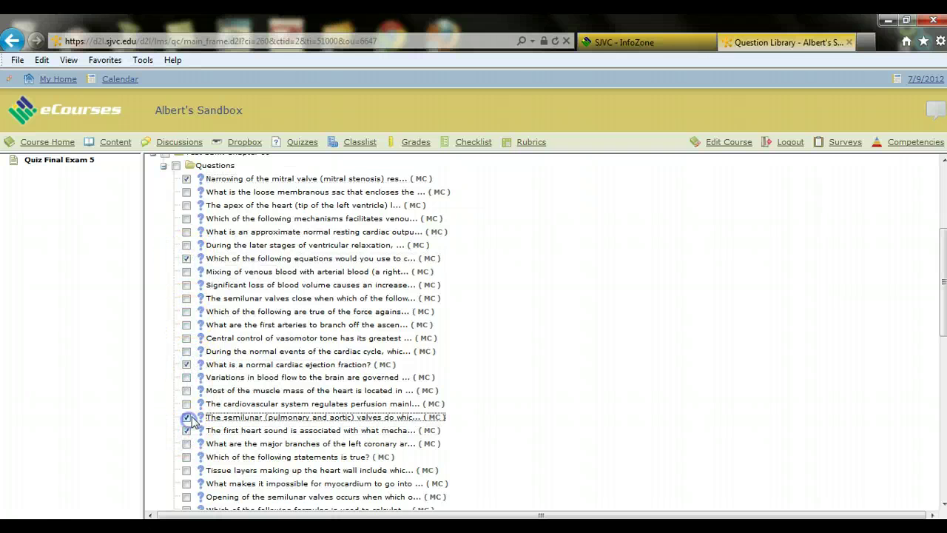
{"action": "left_click_drag", "start_coordinate": [937, 332], "coordinate": [936, 280]}
{"action": "left_click", "coordinate": [917, 199]}
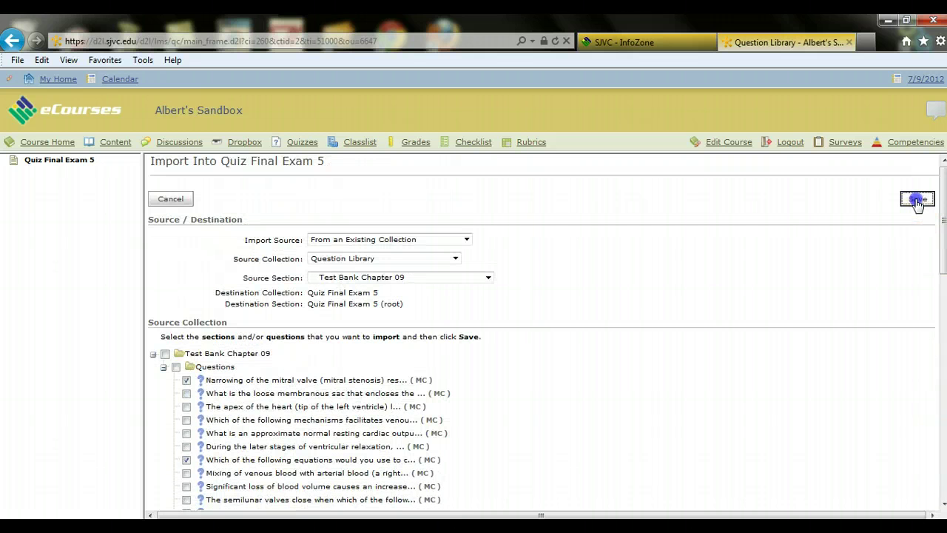